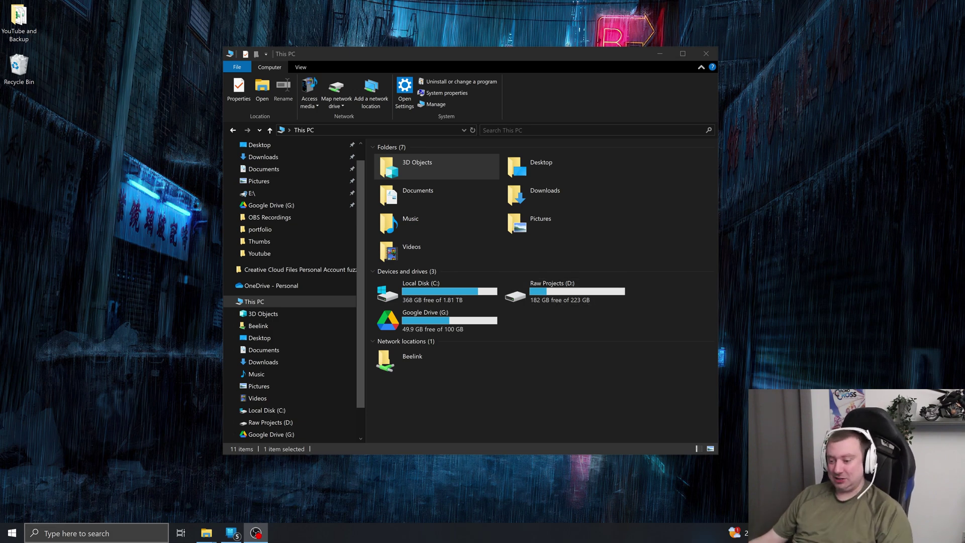
Step: Open the Windows tool for creating and formatting hard disk partitions, and initialise Disk 2 with the GPT partition style
{"action": "left_click", "coordinate": [96, 533]}
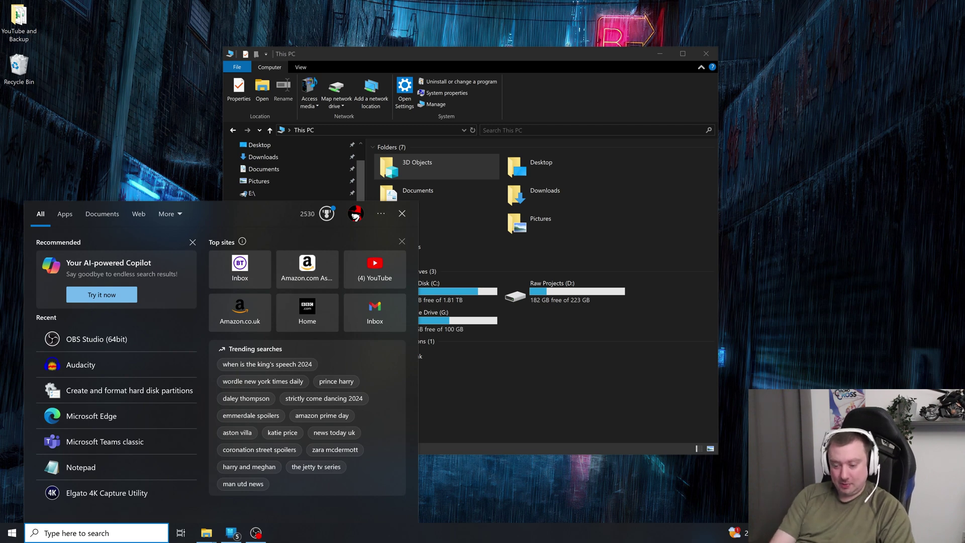
{"action": "type", "text": "format"}
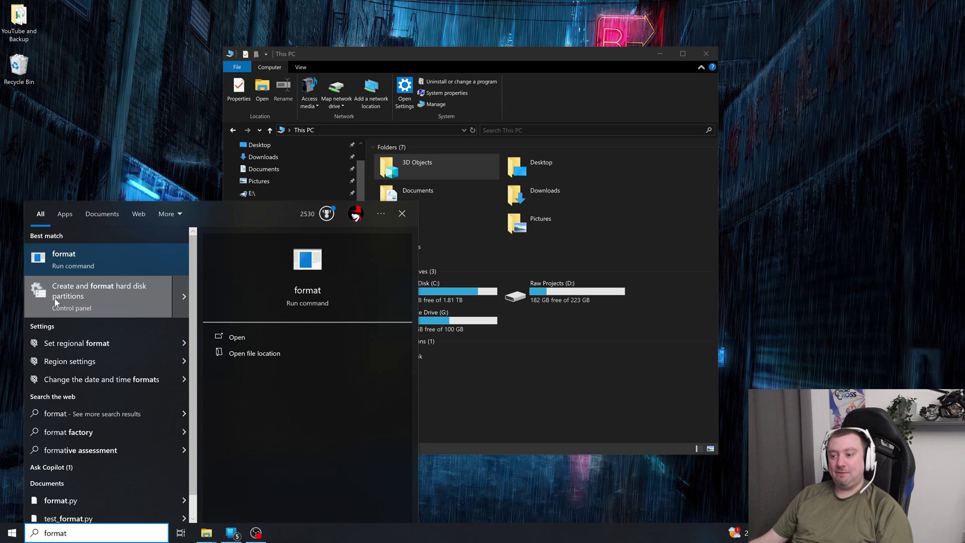
{"action": "left_click", "coordinate": [94, 297]}
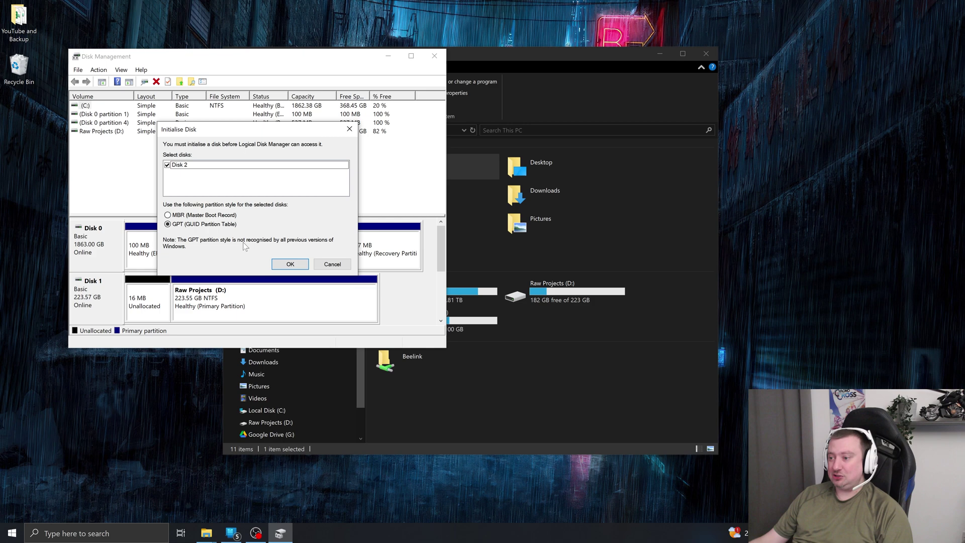
{"action": "left_click", "coordinate": [290, 264]}
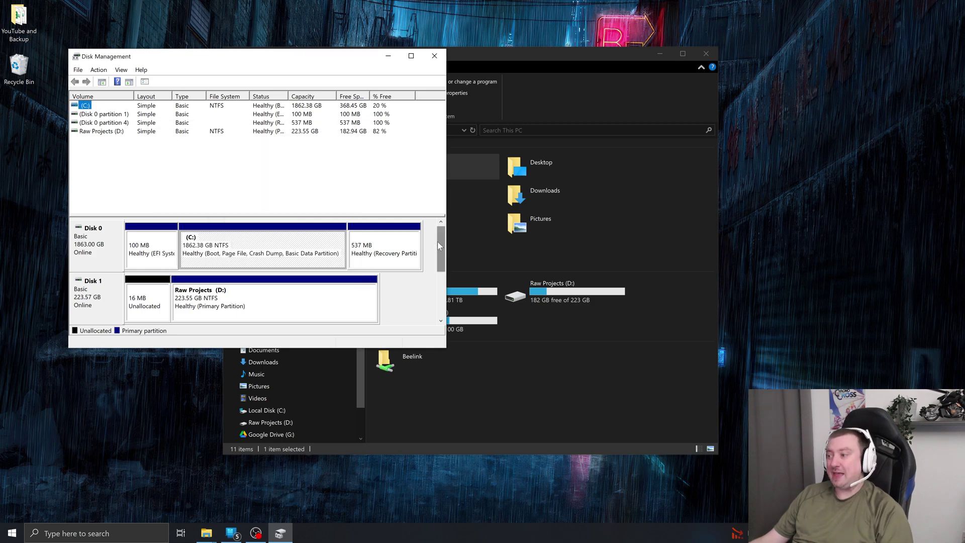
Step: Start a new simple volume on Disk 2's unallocated space, using the full size and drive letter E
{"action": "left_click_drag", "start_coordinate": [438, 245], "coordinate": [440, 270]}
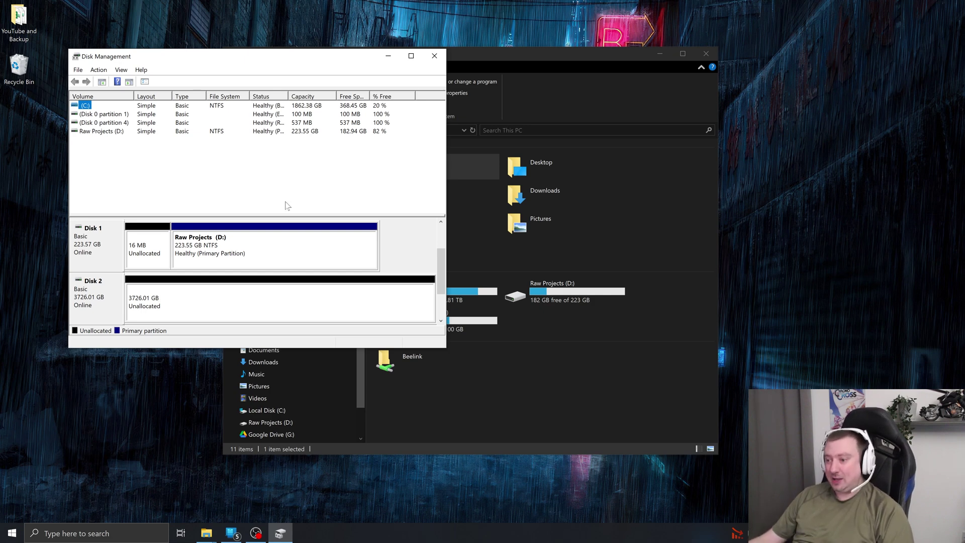
{"action": "right_click", "coordinate": [172, 302]}
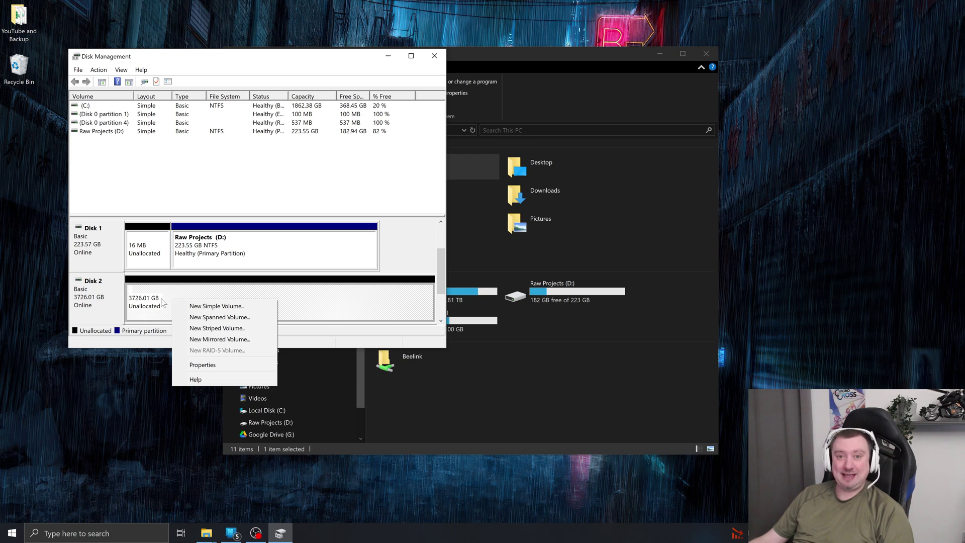
{"action": "left_click", "coordinate": [252, 310]}
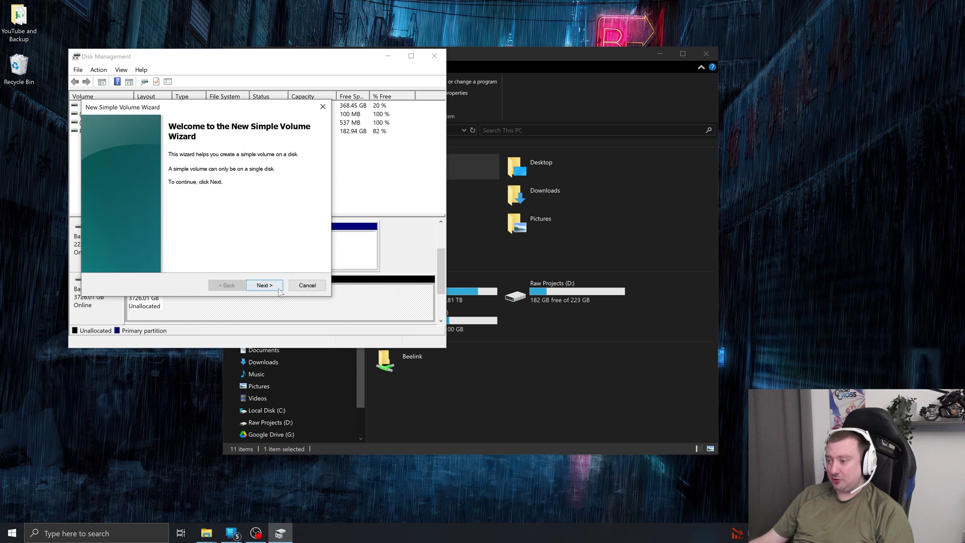
{"action": "left_click", "coordinate": [266, 285]}
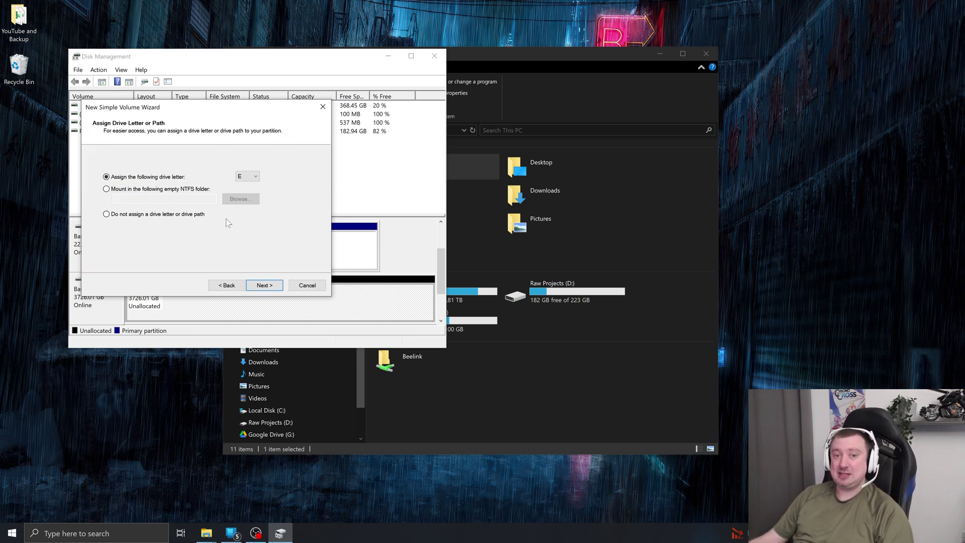
{"action": "left_click", "coordinate": [263, 286]}
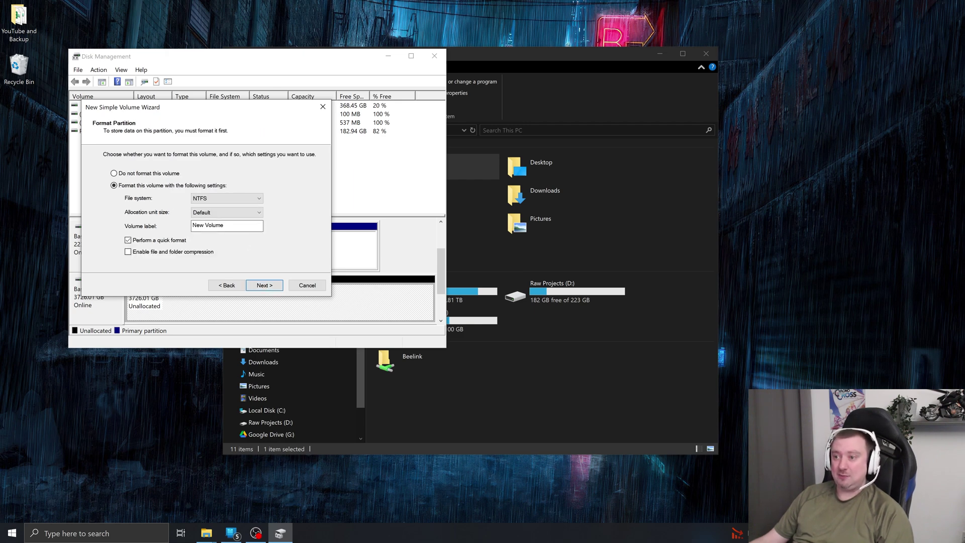
Step: Label the new volume "YouTube and Backup" and create it with a quick NTFS format and default allocation unit size
{"action": "left_click", "coordinate": [18, 17]}
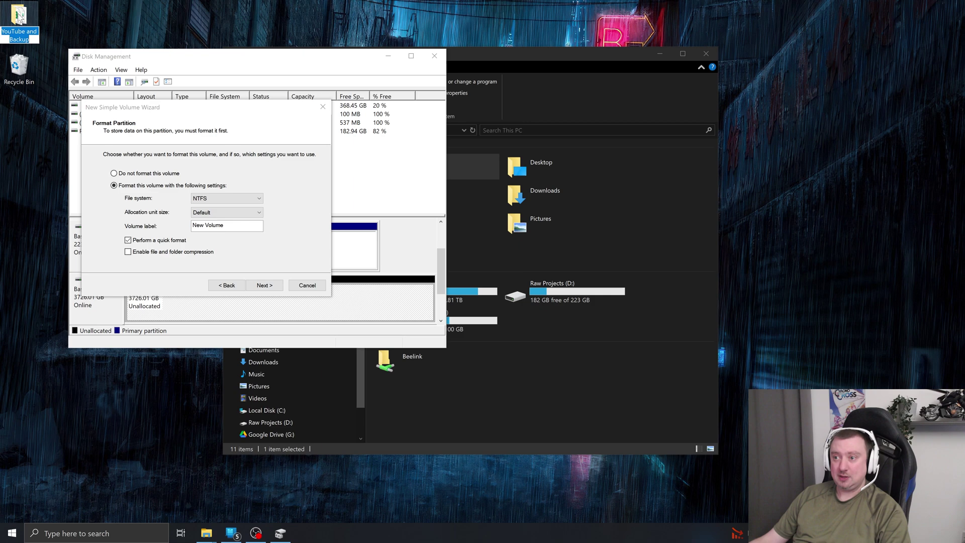
{"action": "left_click", "coordinate": [227, 225]}
{"action": "key", "text": "ctrl+a"}
{"action": "type", "text": "YouTube and Backup"}
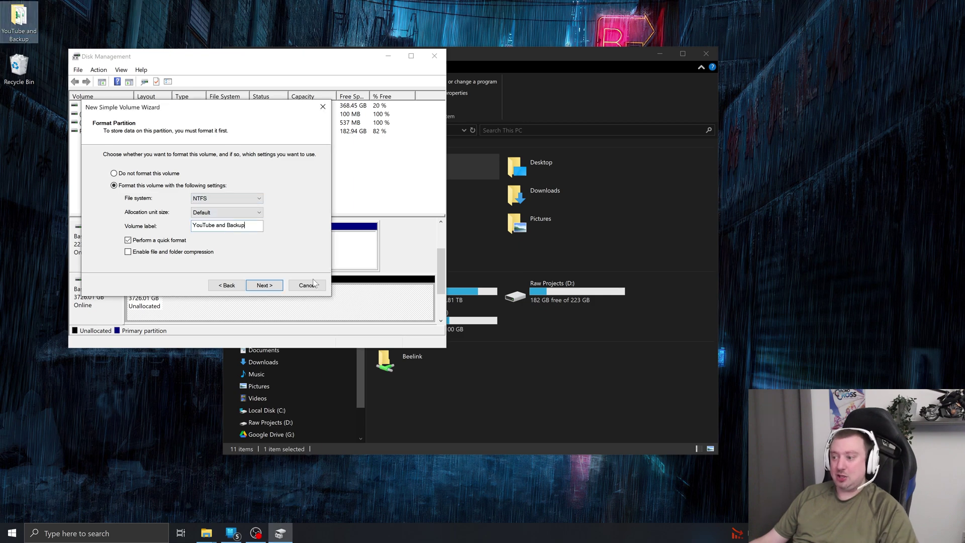
{"action": "left_click", "coordinate": [272, 286]}
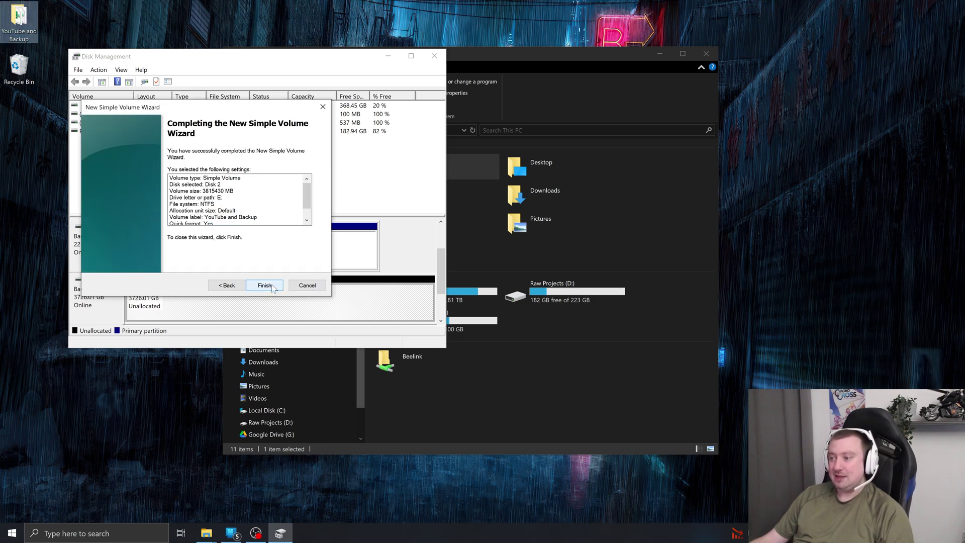
{"action": "left_click", "coordinate": [273, 286]}
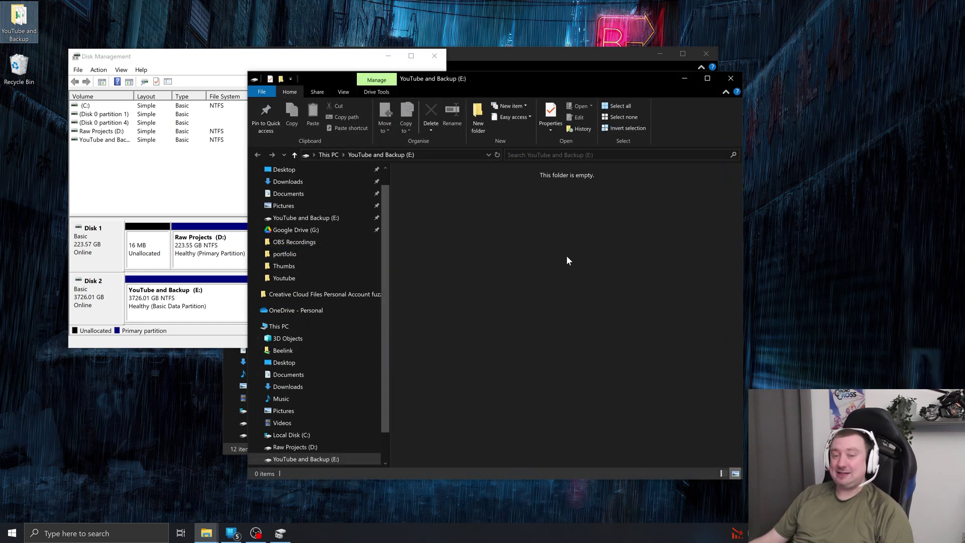
Step: Close the new drive's empty window, check the E: drive under This PC, and close Disk Management
{"action": "left_click", "coordinate": [731, 78]}
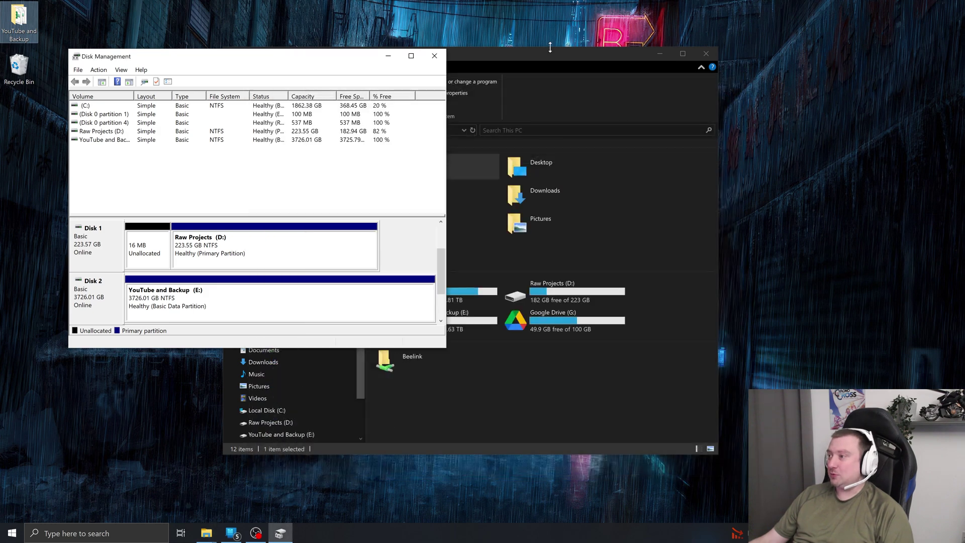
{"action": "left_click", "coordinate": [434, 368]}
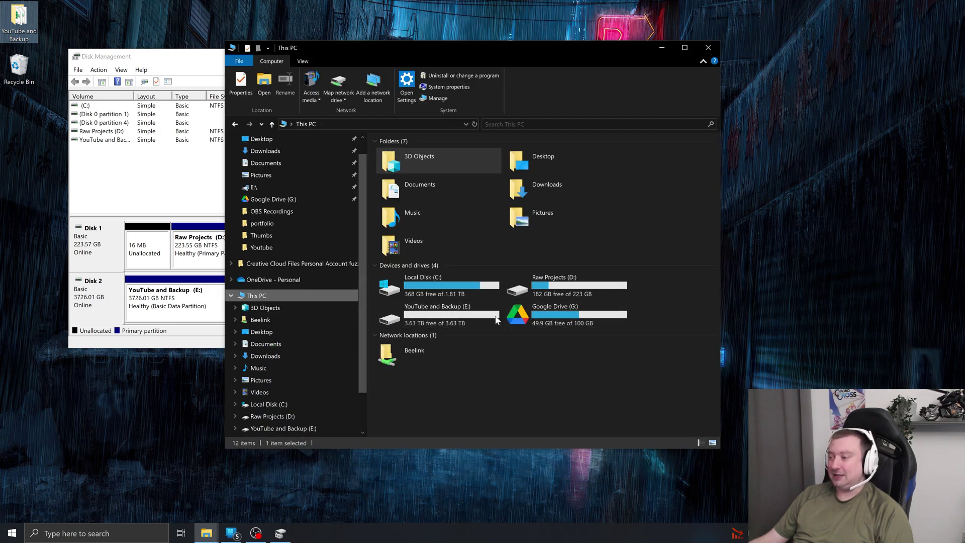
{"action": "mouse_move", "coordinate": [480, 318]}
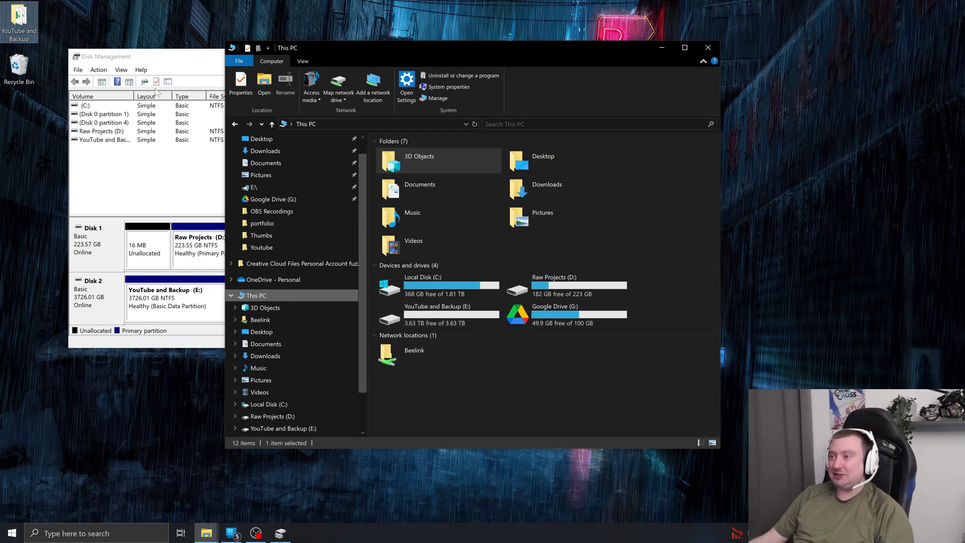
{"action": "left_click", "coordinate": [201, 64]}
{"action": "left_click", "coordinate": [434, 56]}
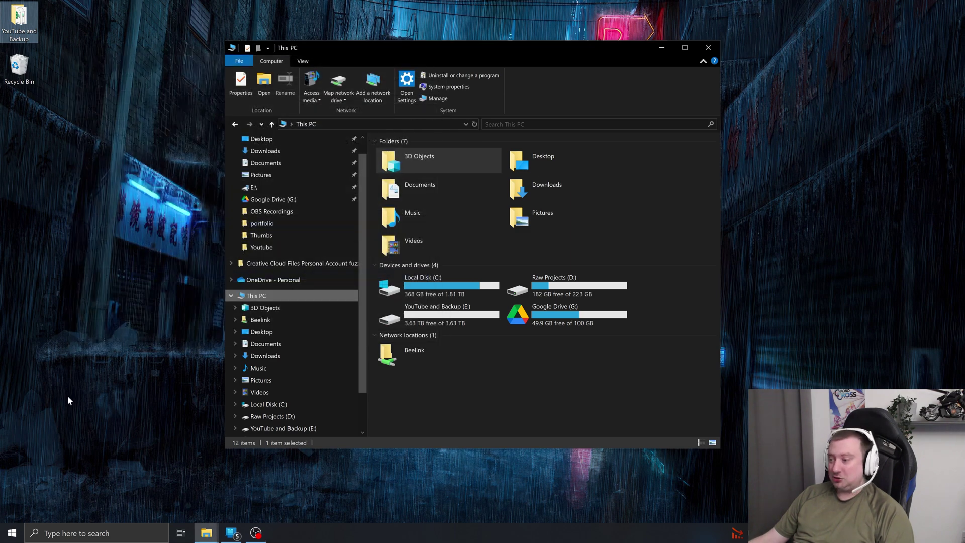
Step: Open CrystalDiskMark 8 and run all benchmark tests on the E: drive with 5 passes of 1GiB
{"action": "left_click", "coordinate": [85, 533]}
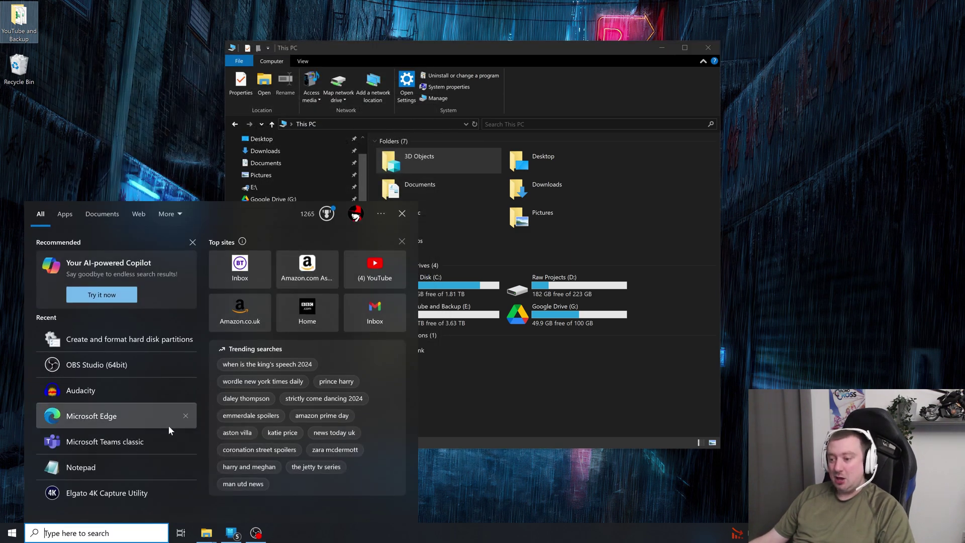
{"action": "type", "text": "cryst"}
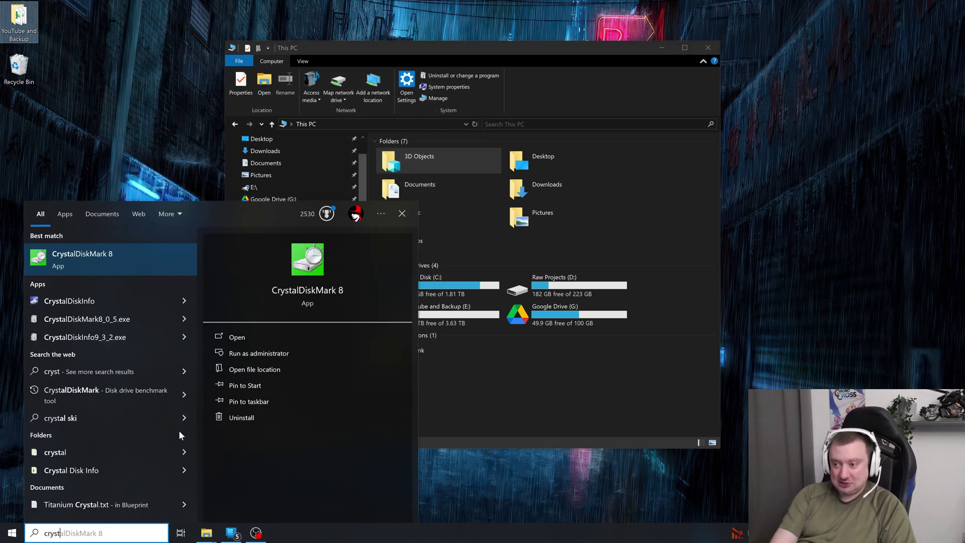
{"action": "left_click", "coordinate": [111, 262]}
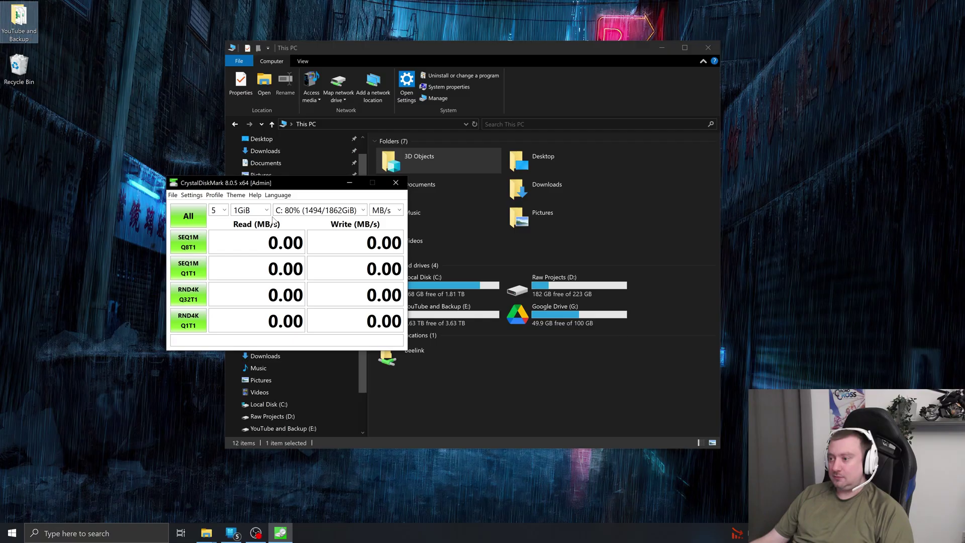
{"action": "left_click", "coordinate": [322, 211]}
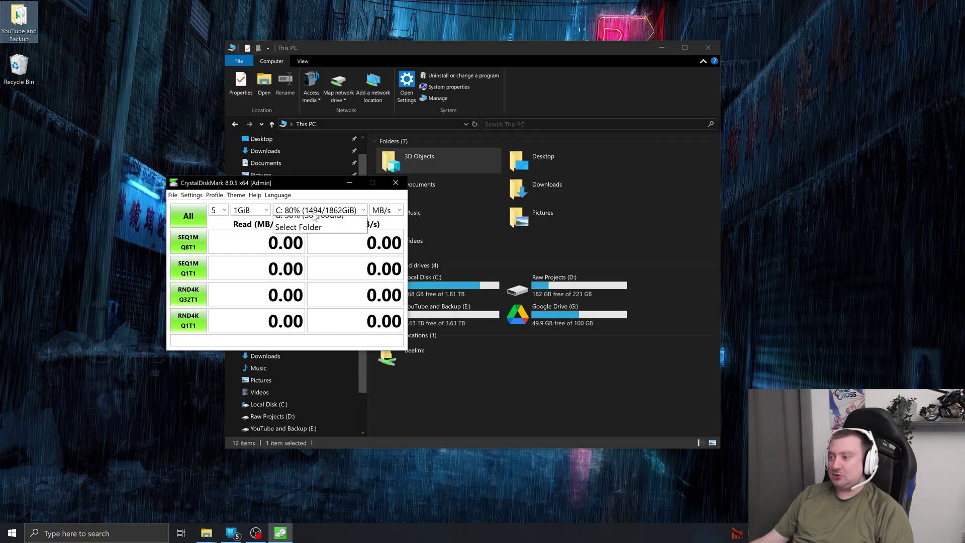
{"action": "left_click", "coordinate": [306, 247]}
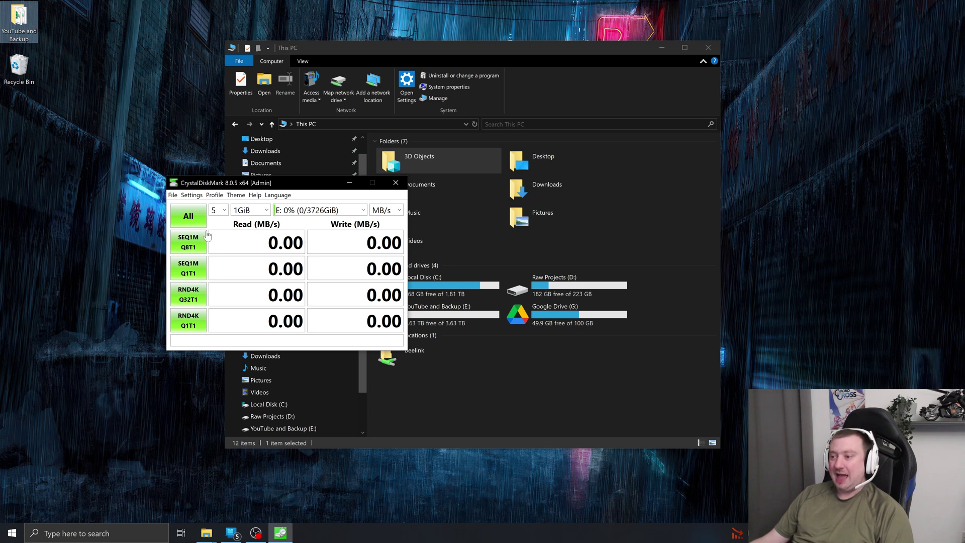
{"action": "left_click", "coordinate": [189, 217]}
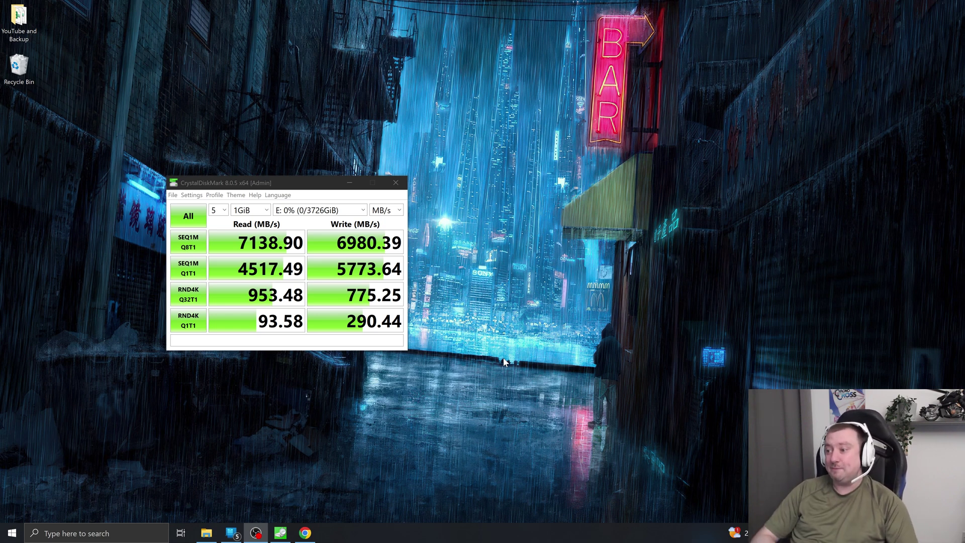
Step: Close the benchmark and check the size of the desktop's "YouTube and Backup" folder in its properties
{"action": "left_click", "coordinate": [395, 182]}
{"action": "left_click", "coordinate": [30, 28]}
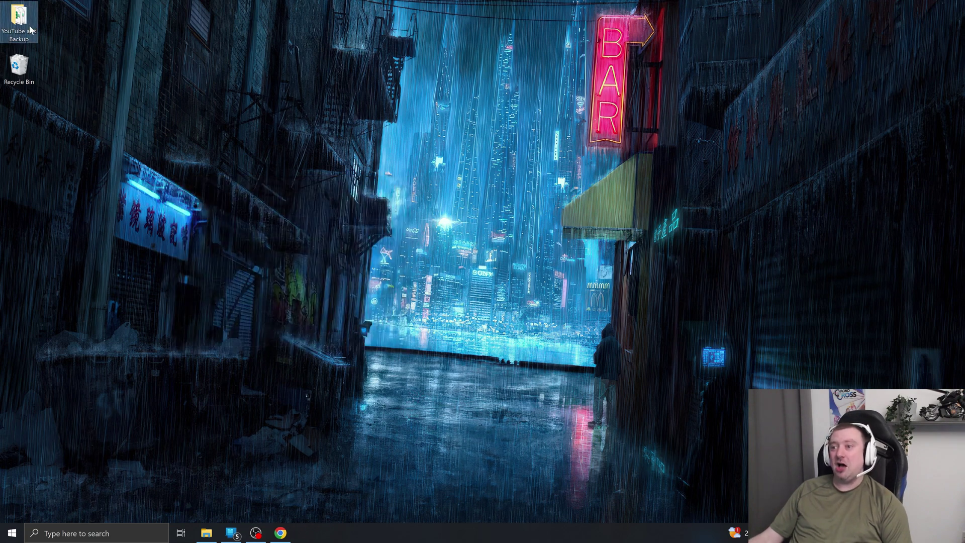
{"action": "right_click", "coordinate": [30, 29]}
{"action": "left_click", "coordinate": [70, 246]}
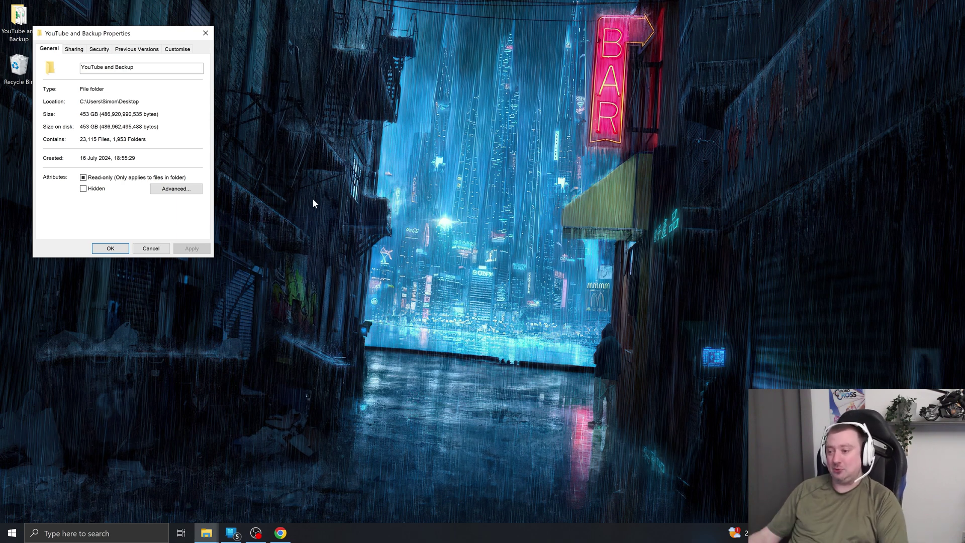
{"action": "left_click", "coordinate": [151, 249]}
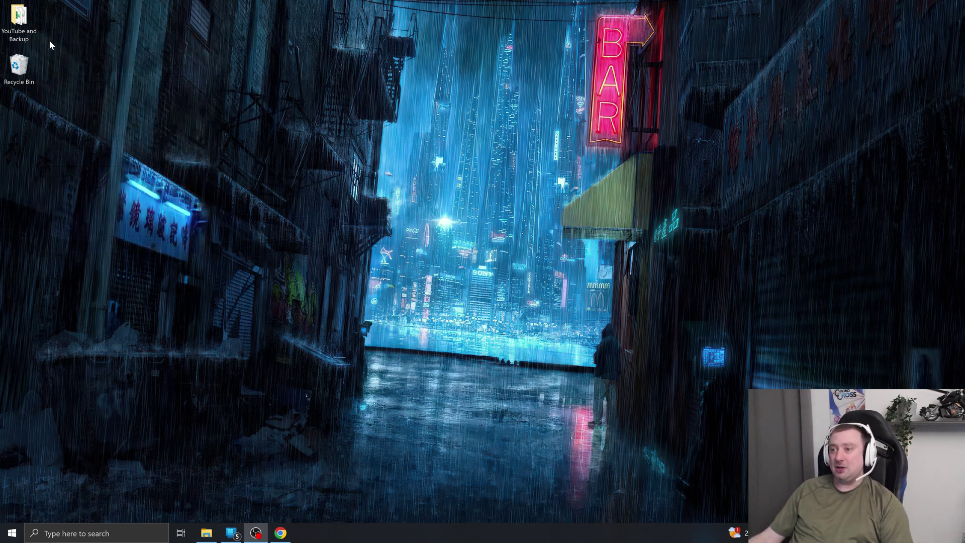
Step: Move the "YouTube and Backup" folder from the desktop to the root of the E: drive
{"action": "right_click", "coordinate": [22, 11]}
{"action": "left_click", "coordinate": [49, 168]}
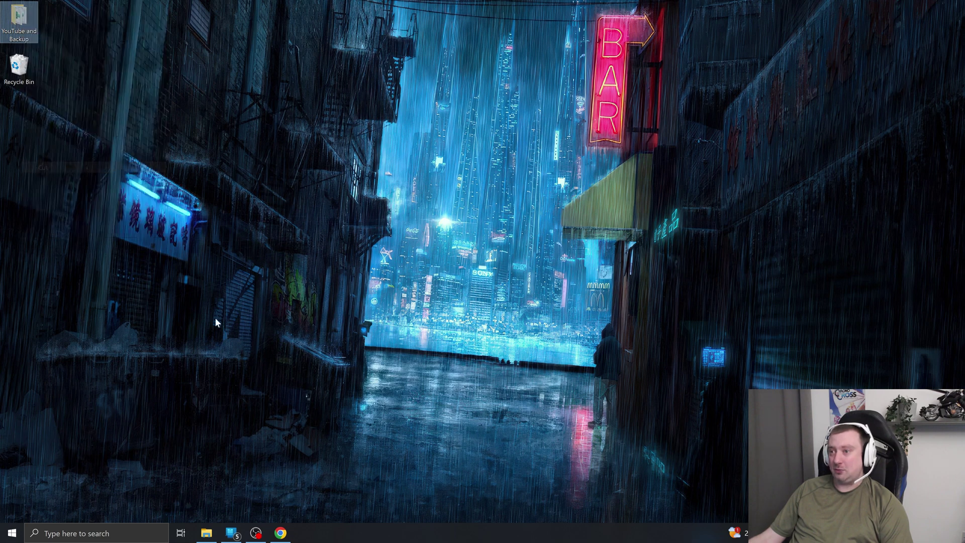
{"action": "left_click", "coordinate": [213, 536]}
{"action": "double_click", "coordinate": [469, 336]}
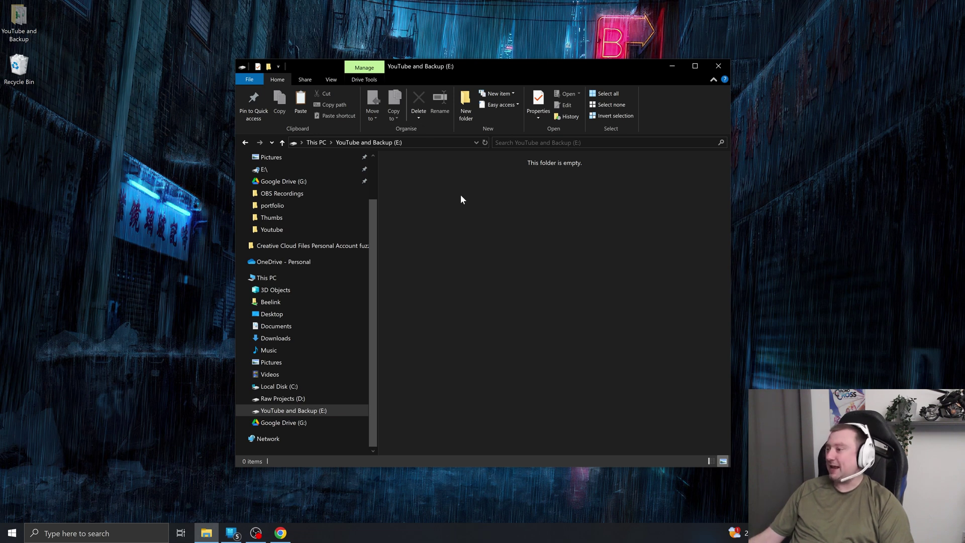
{"action": "right_click", "coordinate": [461, 198]}
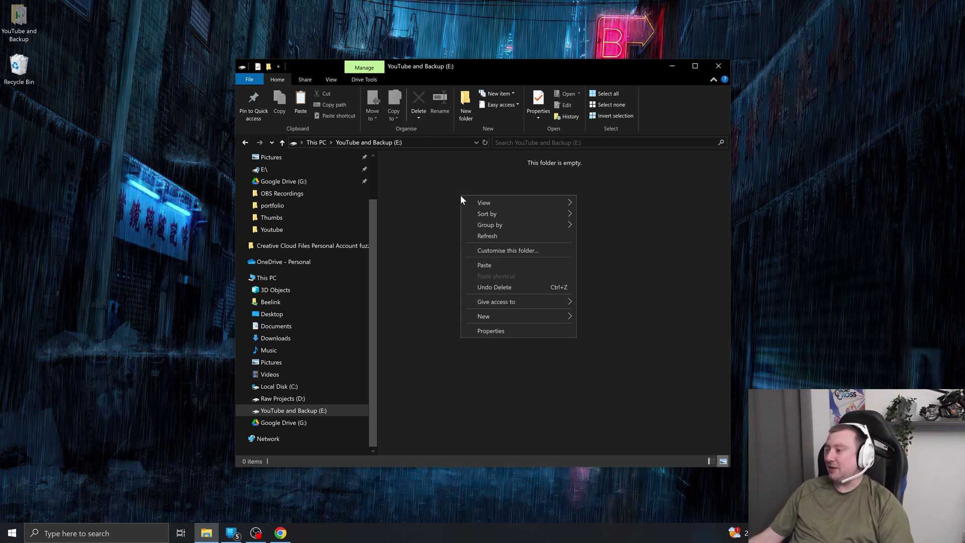
{"action": "left_click", "coordinate": [495, 266]}
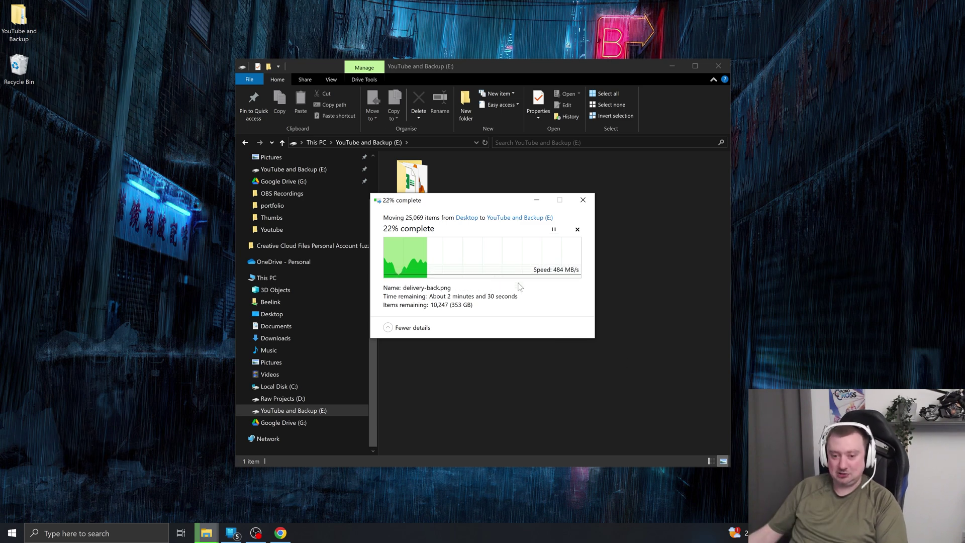
{"action": "key", "text": "alt+Tab"}
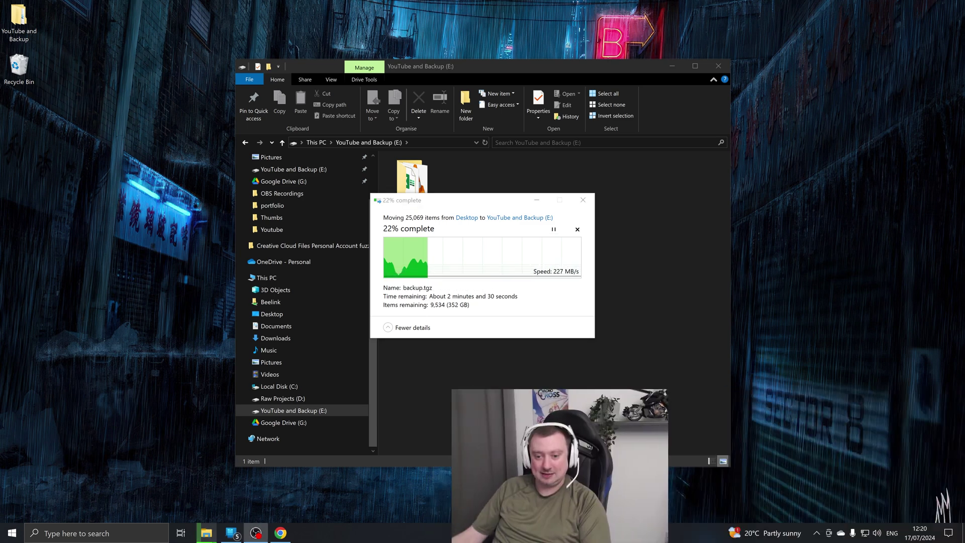